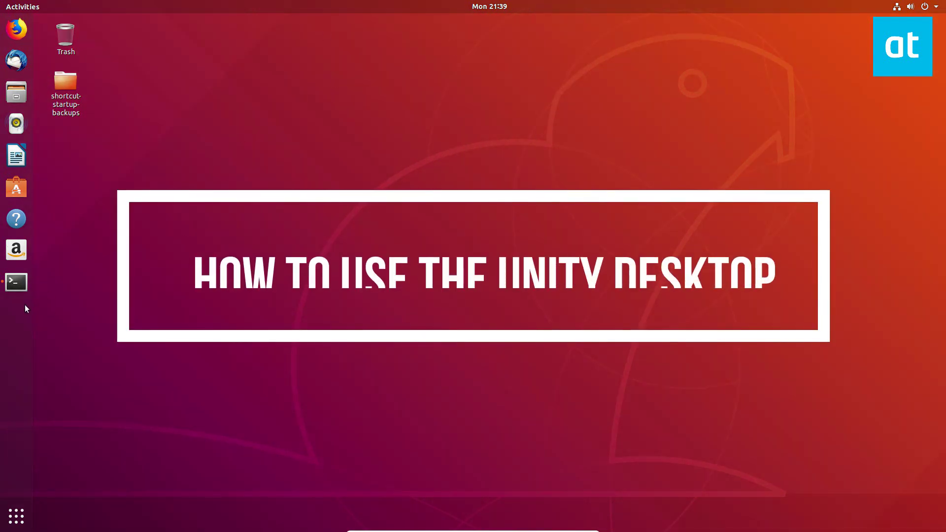
# Launch Terminal from the dock and move its window to the centre of the screen.
pyautogui.click(23, 291)
pyautogui.moveTo(329, 29); pyautogui.dragTo(546, 118)
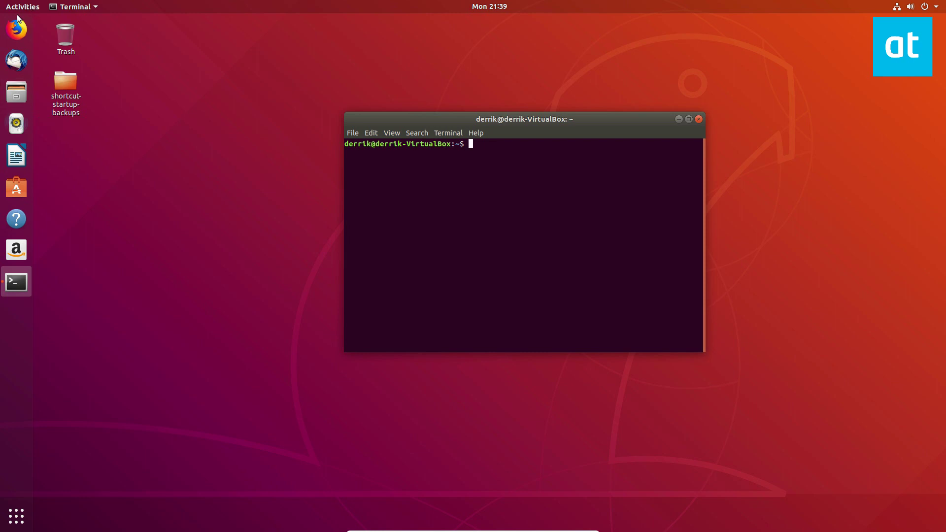
pyautogui.moveTo(17, 19); pyautogui.dragTo(14, 34)
# In a new terminal tab, run 'sudo apt install ubuntu-unity-desktop' and enter the password.
pyautogui.write('sudo apt install unity-')
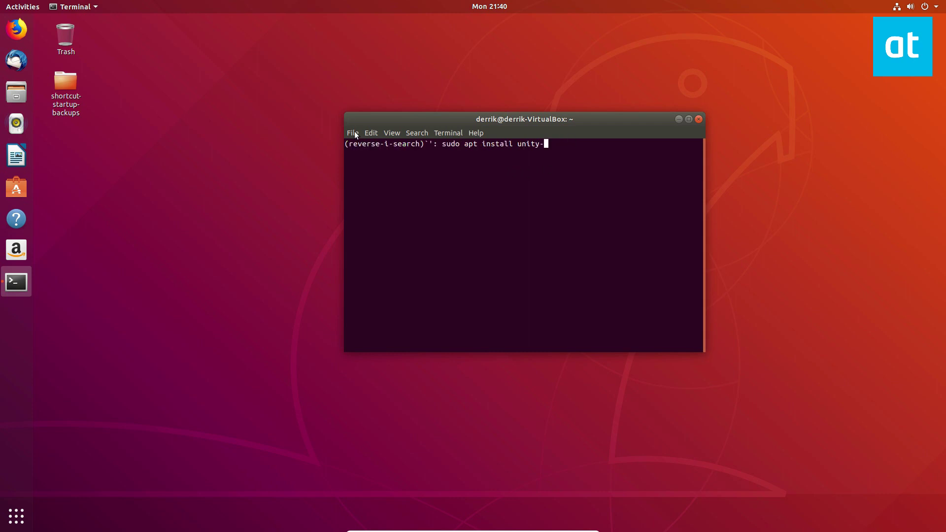
pyautogui.click(354, 134)
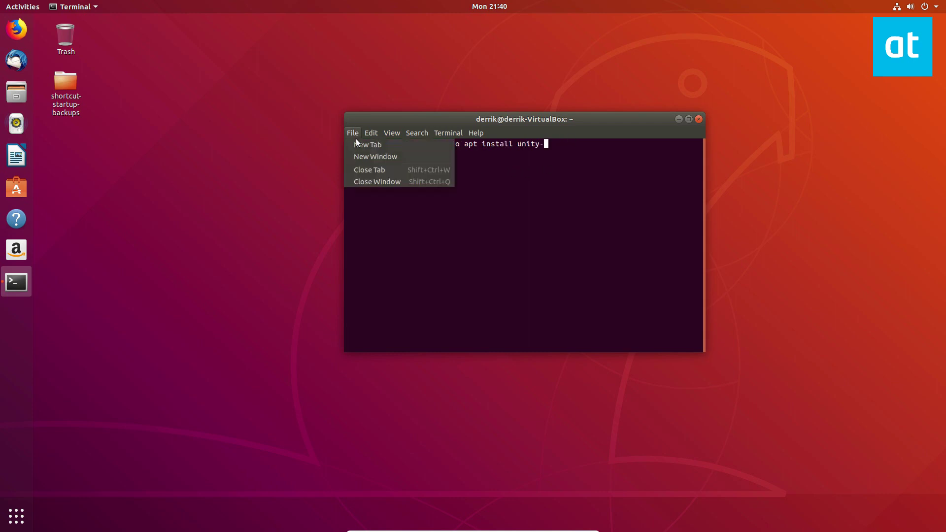
pyautogui.click(367, 144)
pyautogui.write('sudo apt ')
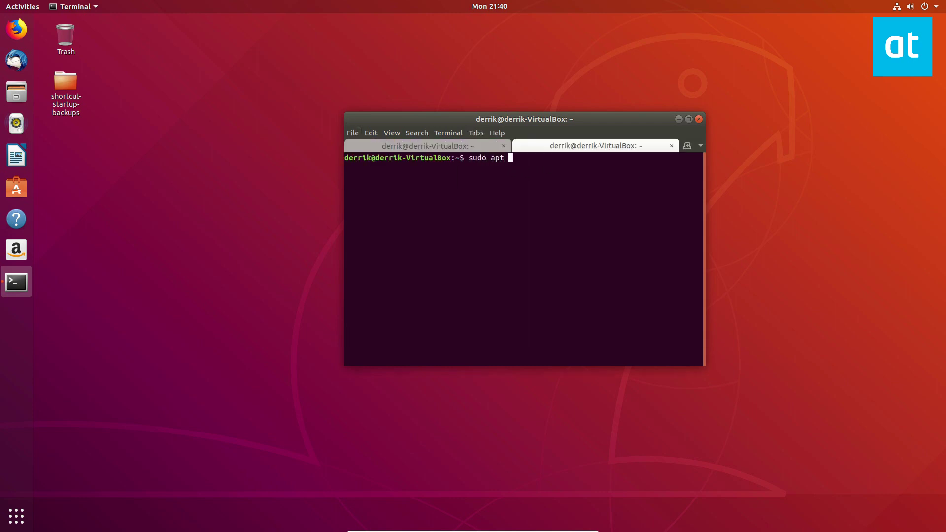
pyautogui.write('install unity-desktop-environm')
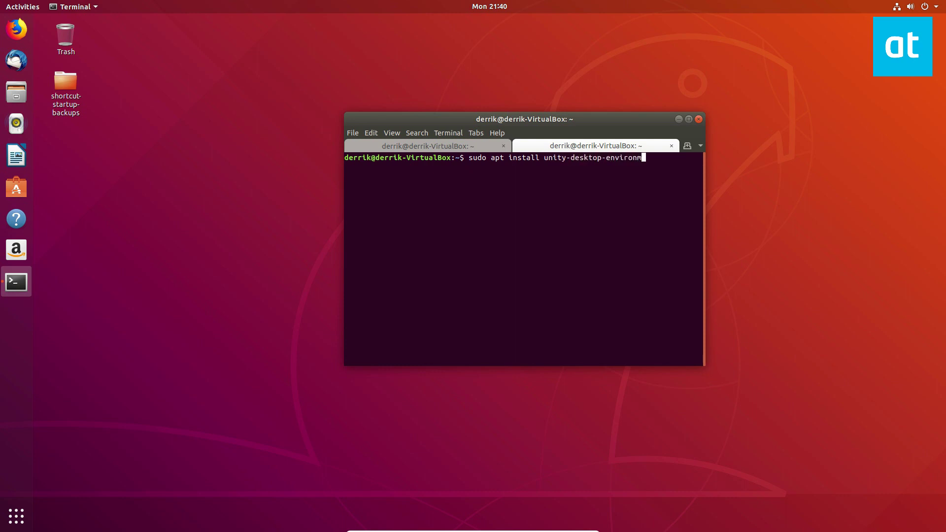
pyautogui.press('BackSpace')
pyautogui.press('BackSpace')
pyautogui.press('BackSpace')
pyautogui.press('BackSpace')
pyautogui.press('BackSpace')
pyautogui.press('BackSpace')
pyautogui.press('BackSpace')
pyautogui.press('BackSpace')
pyautogui.press('BackSpace')
pyautogui.press('BackSpace')
pyautogui.press('BackSpace')
pyautogui.press('BackSpace')
pyautogui.press('BackSpace')
pyautogui.press('BackSpace')
pyautogui.press('BackSpace')
pyautogui.press('BackSpace')
pyautogui.press('BackSpace')
pyautogui.press('BackSpace')
pyautogui.press('BackSpace')
pyautogui.press('BackSpace')
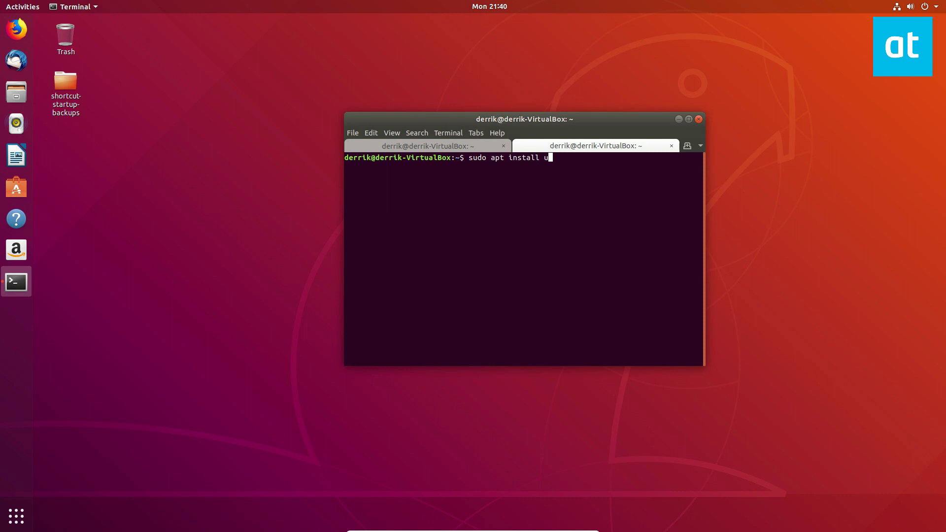
pyautogui.write('buntu-unity-desktop')
pyautogui.press('Return')
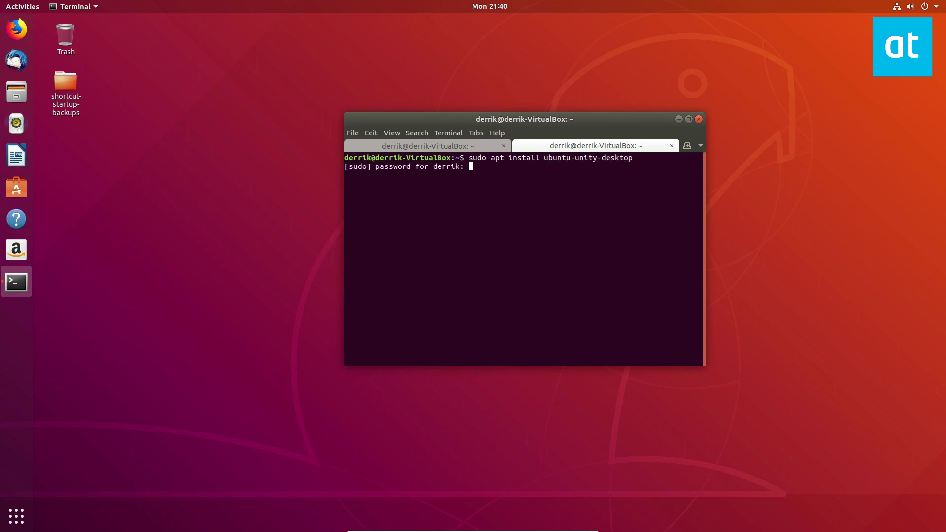
pyautogui.press('Return')
# Close the unused first tab and maximize the terminal window.
pyautogui.click(503, 146)
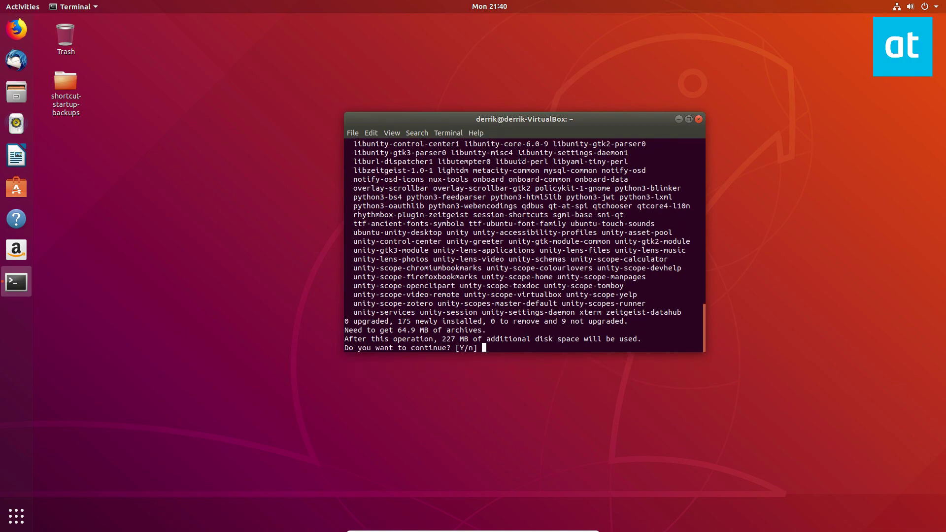
pyautogui.click(688, 118)
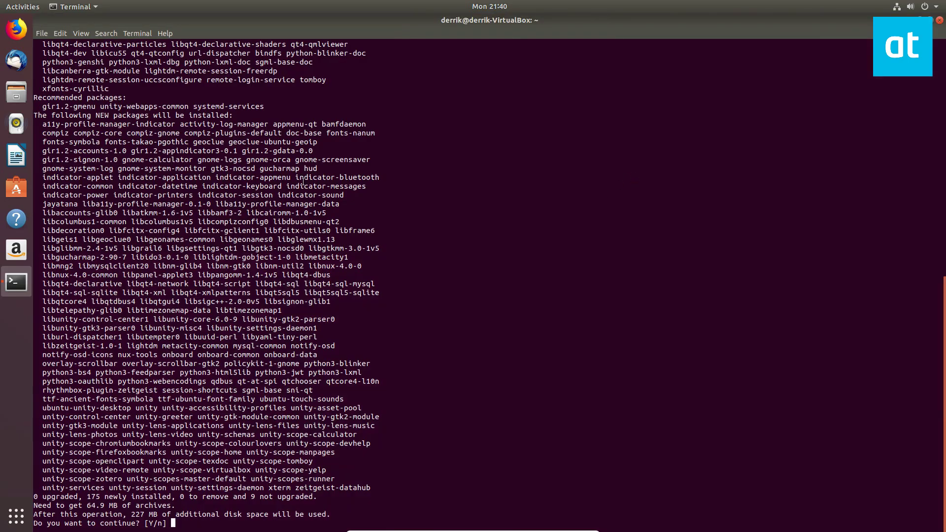
pyautogui.moveTo(639, 124); pyautogui.dragTo(374, 488)
pyautogui.click(639, 326)
# Answer Yes at the [Y/n] prompt to install the 175 new packages.
pyautogui.press('Return')
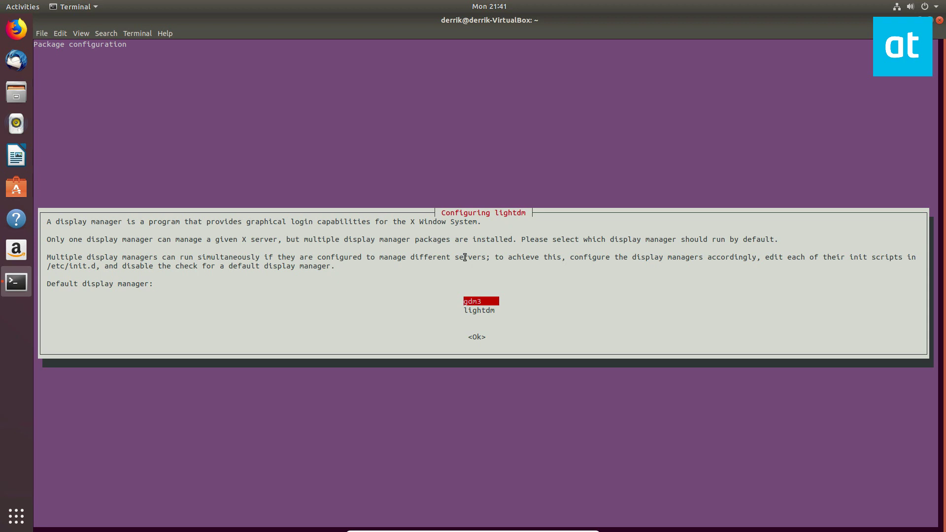
# Select lightdm as the default display manager and confirm with Ok.
pyautogui.press('Down')
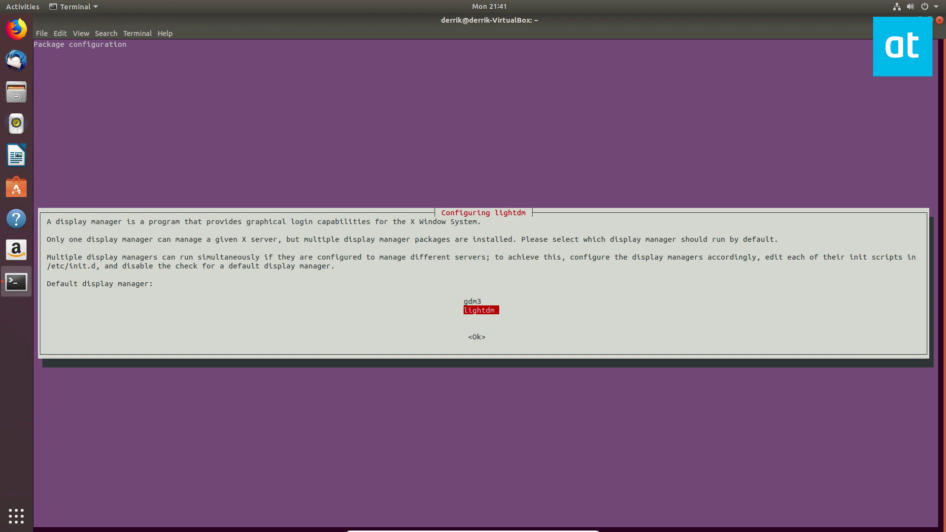
pyautogui.press('Return')
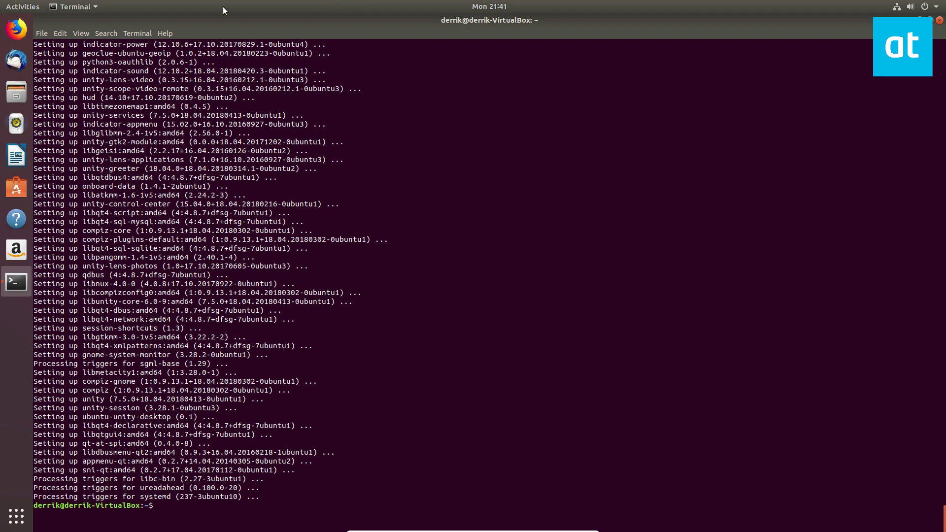
# Close the terminal and restart the computer from the top-right power menu.
pyautogui.click(939, 22)
pyautogui.click(926, 6)
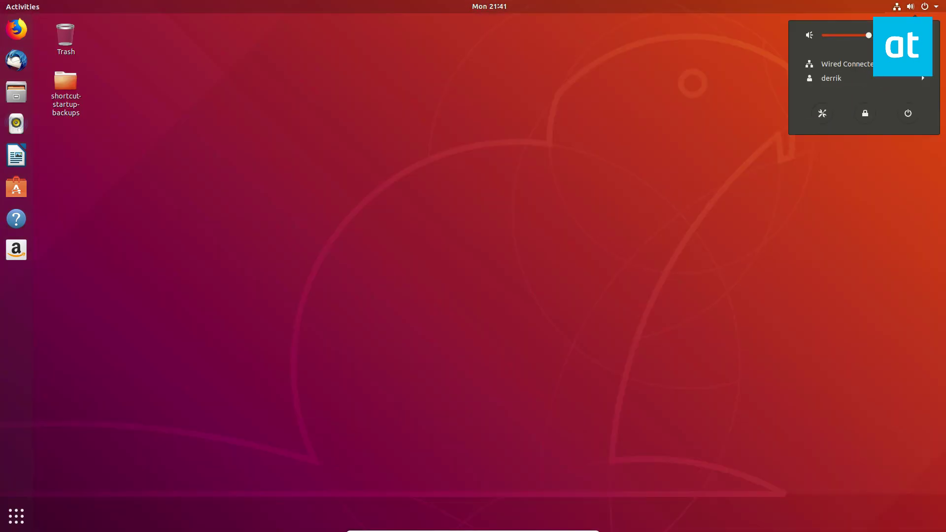
pyautogui.click(907, 114)
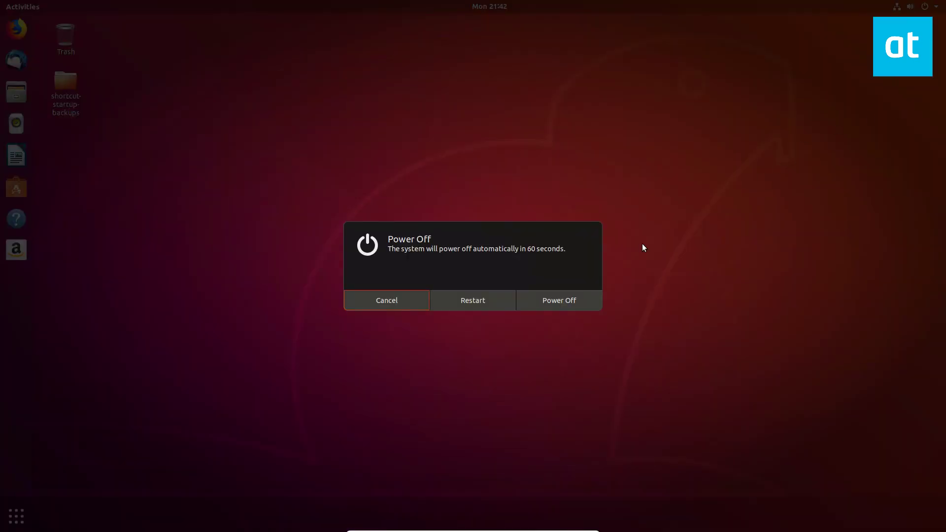
pyautogui.click(484, 299)
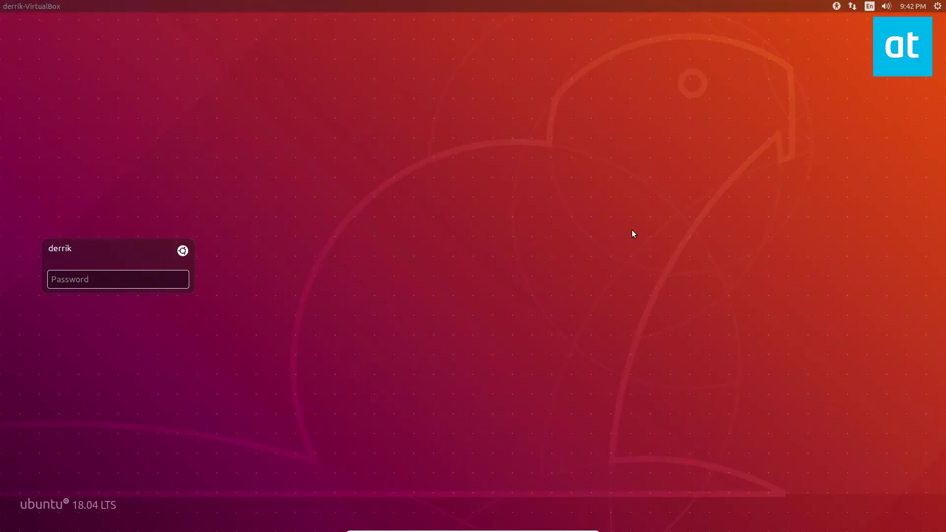
# Verify Unity (Default) is the chosen session, then log in with the account password.
pyautogui.click(182, 251)
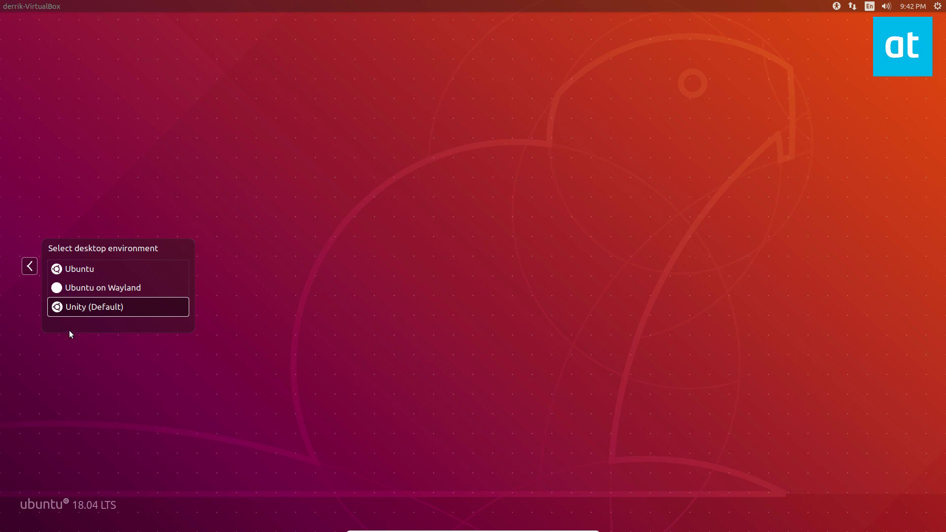
pyautogui.click(23, 267)
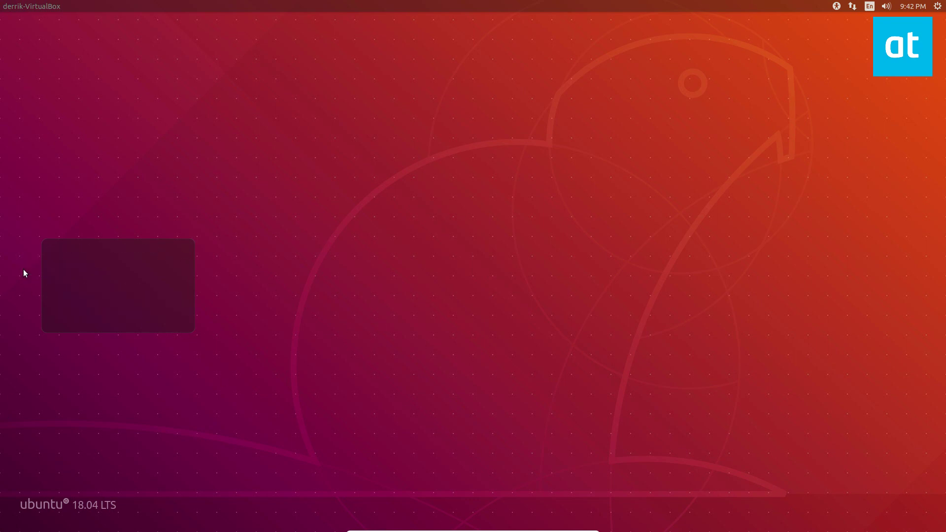
pyautogui.write('•••••••')
pyautogui.press('Return')
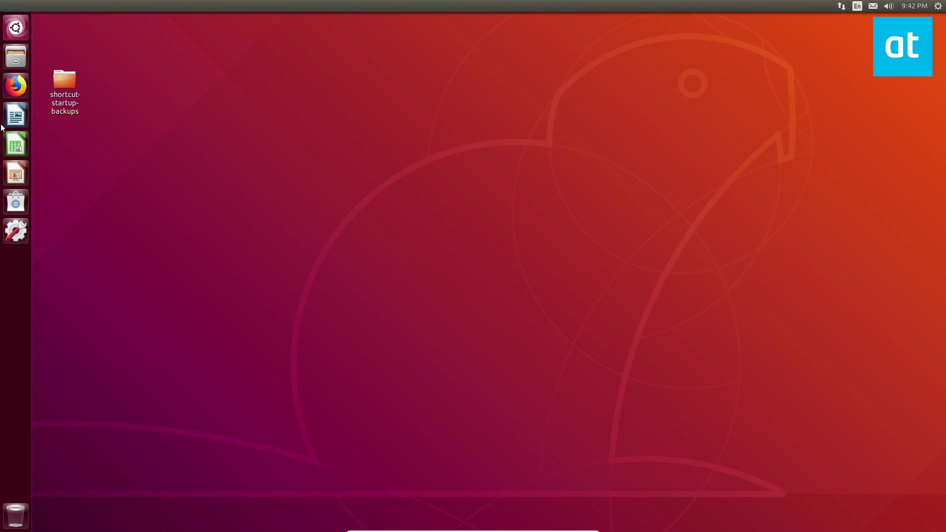
pyautogui.press('super')
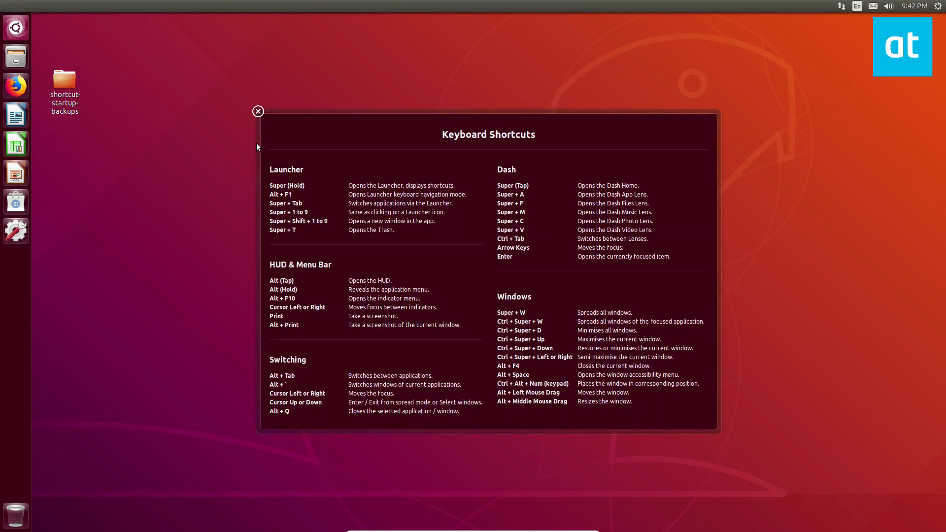
pyautogui.click(258, 112)
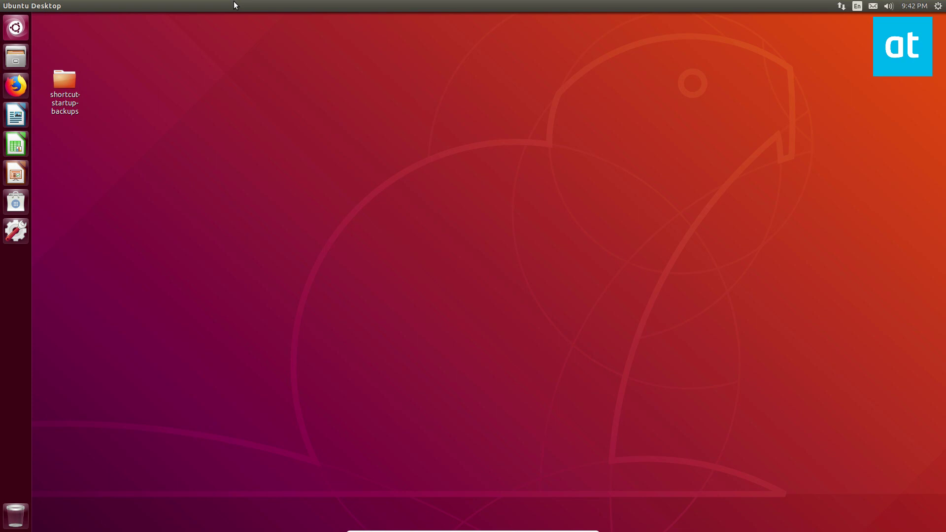
pyautogui.click(15, 28)
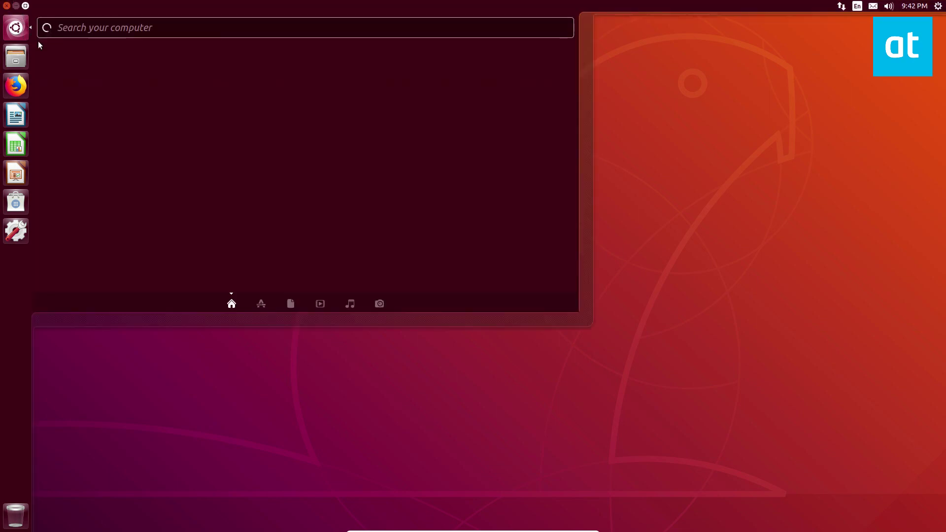
pyautogui.click(723, 222)
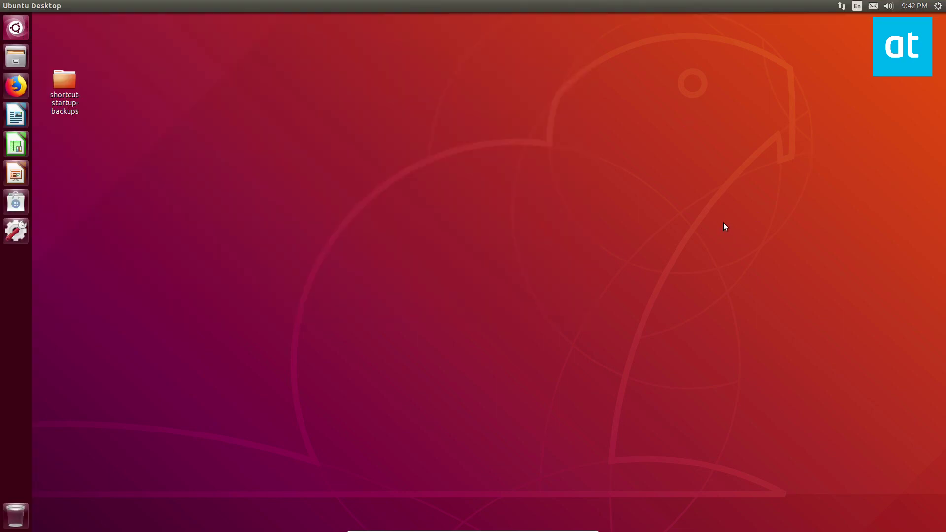